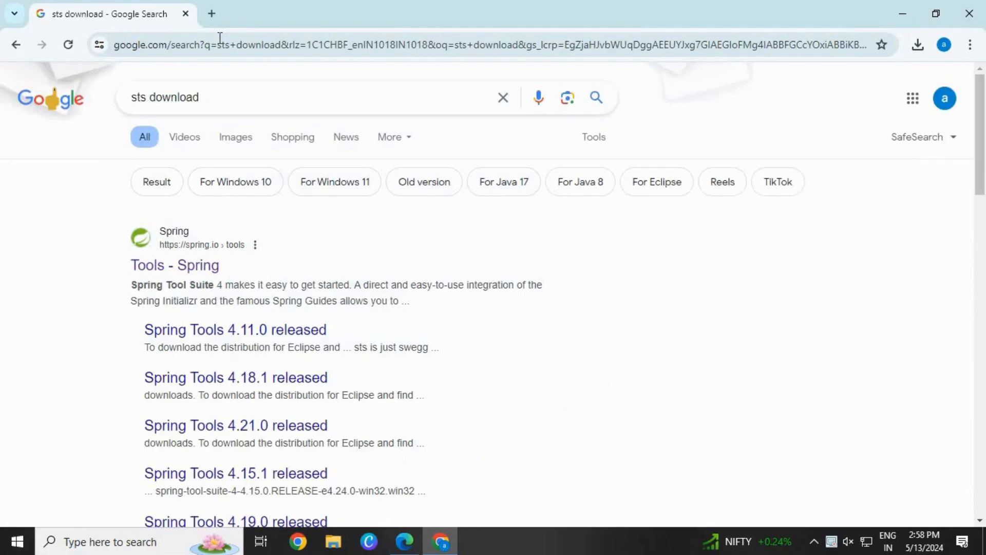
- Open the Spring Tools page from the search results and download Spring Tools 4 for Eclipse, version 4.22.1 for Windows x86_64
left_click(207, 265)
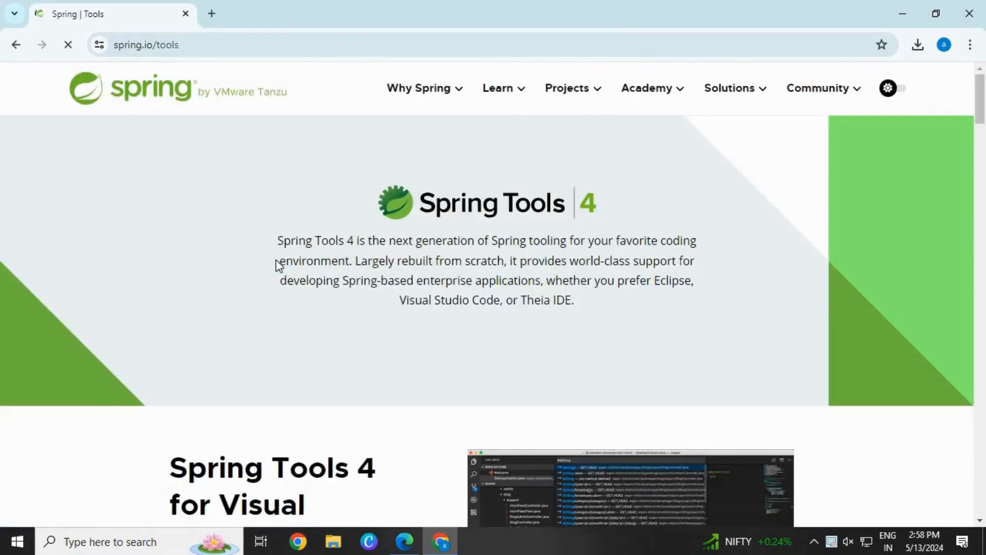
scroll(277, 262, "down", 6)
scroll(279, 267, "down", 10)
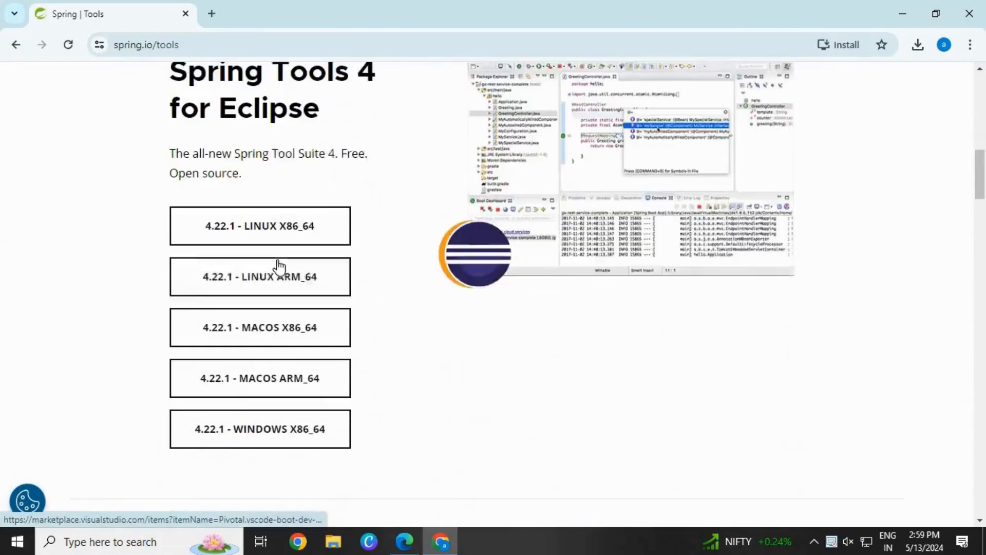
left_click(272, 280)
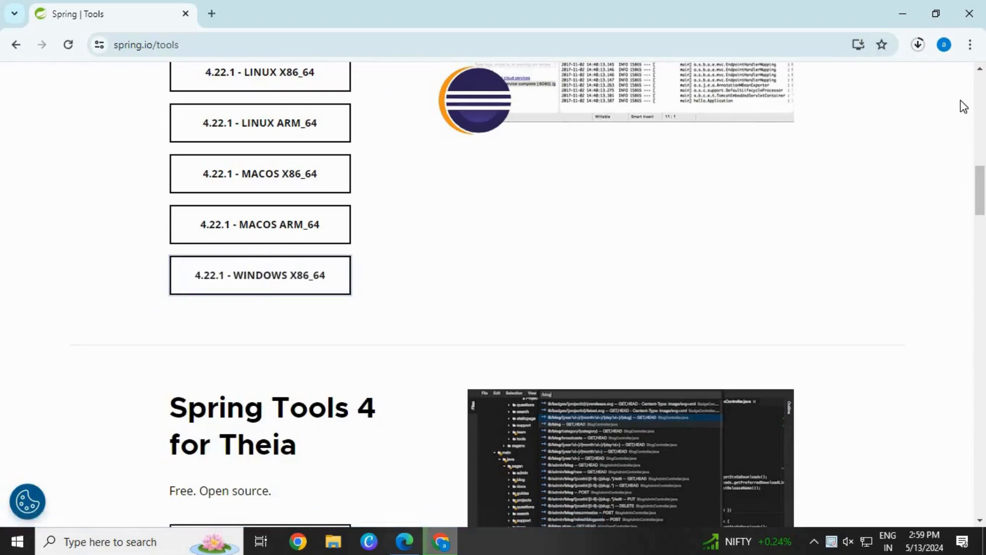
left_click(918, 46)
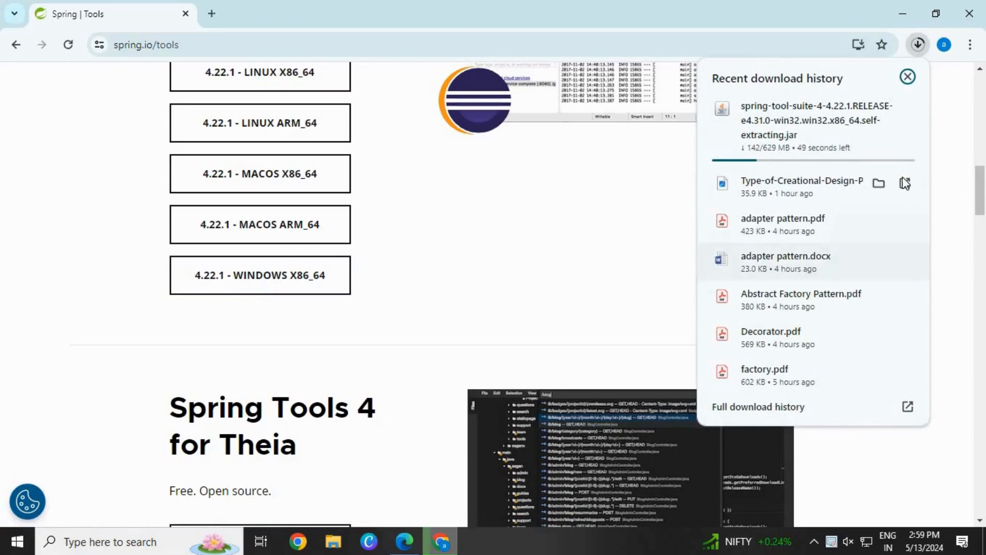
left_click(630, 221)
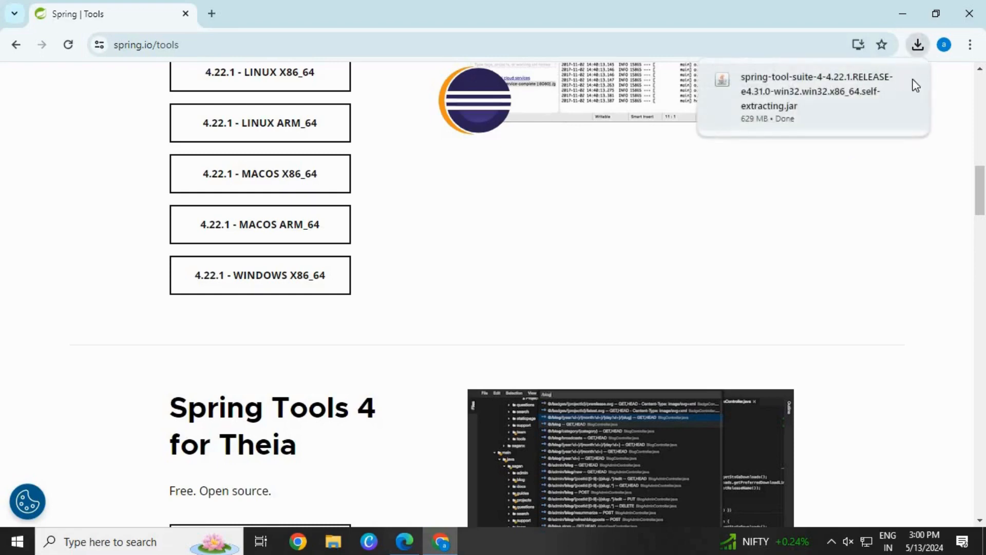
- Locate the downloaded Spring Tool Suite jar in its folder and copy it to Local Disk (D:)
left_click(877, 81)
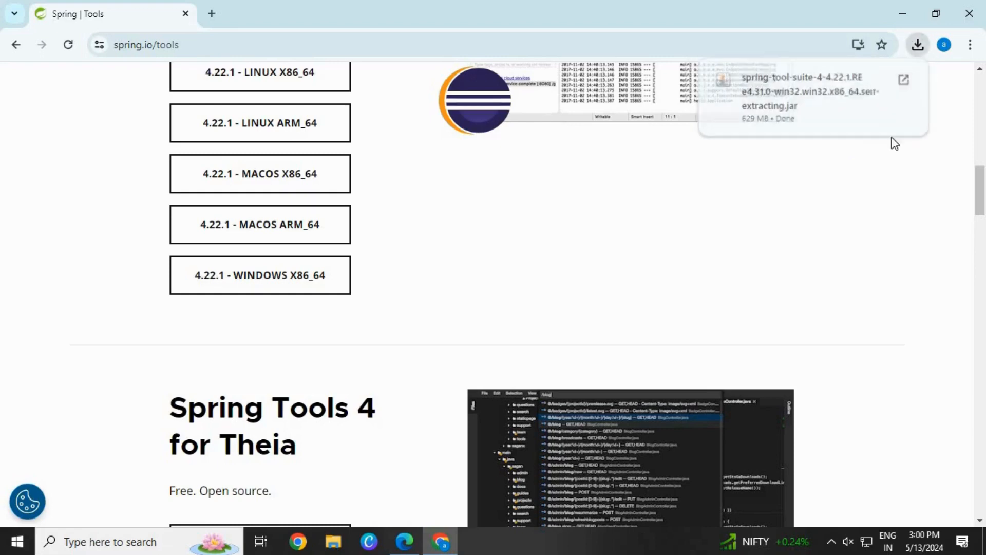
left_click(755, 159)
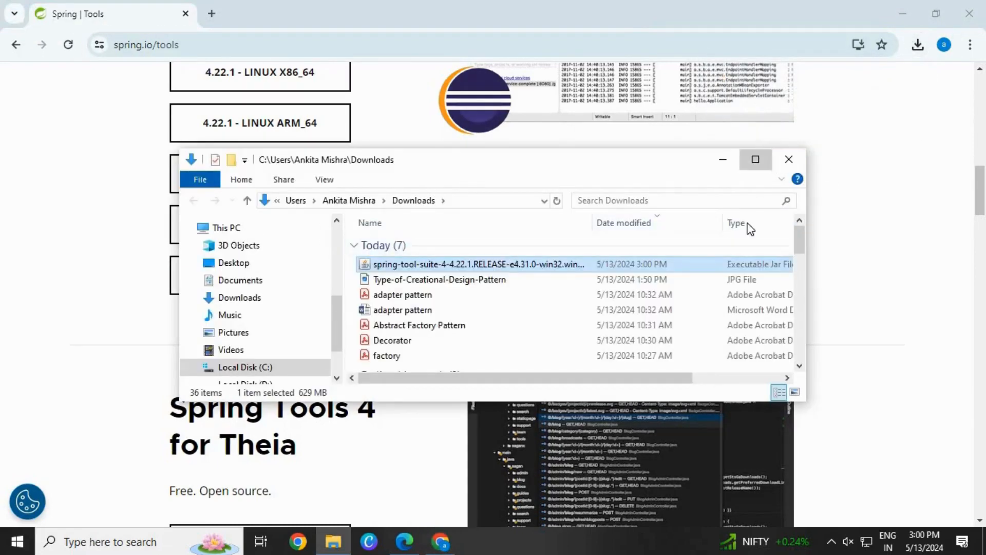
right_click(377, 112)
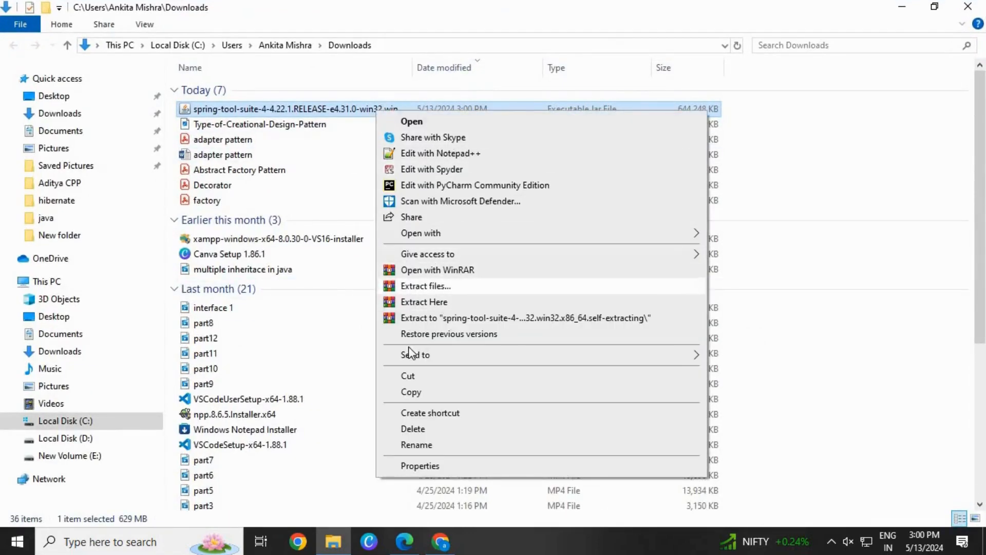
left_click(410, 392)
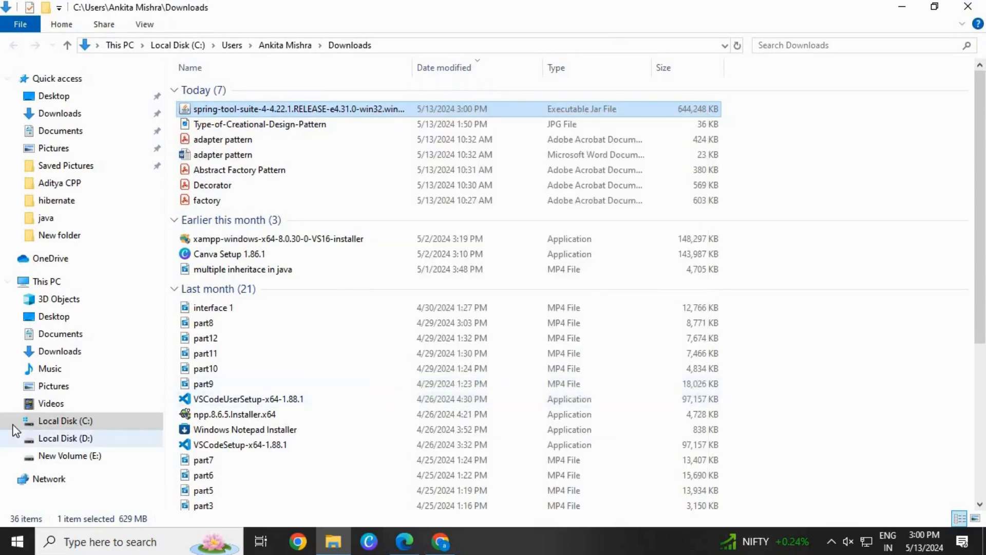
left_click(77, 440)
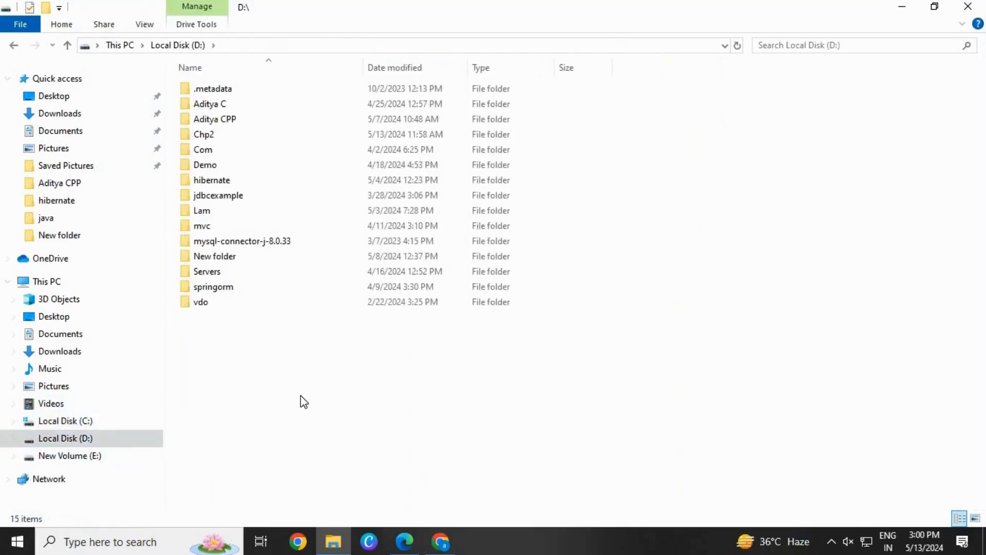
key("ctrl+v")
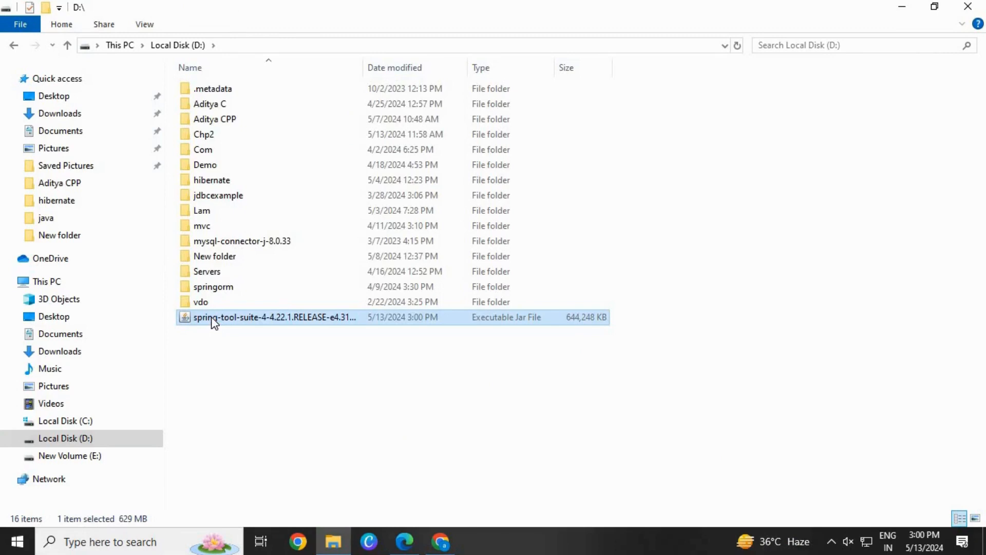
- Extract the Spring Tool Suite jar on drive D and launch SpringToolSuite4 from the sts-4.22.1.RELEASE folder with the proposed workspace, maximized
double_click(214, 317)
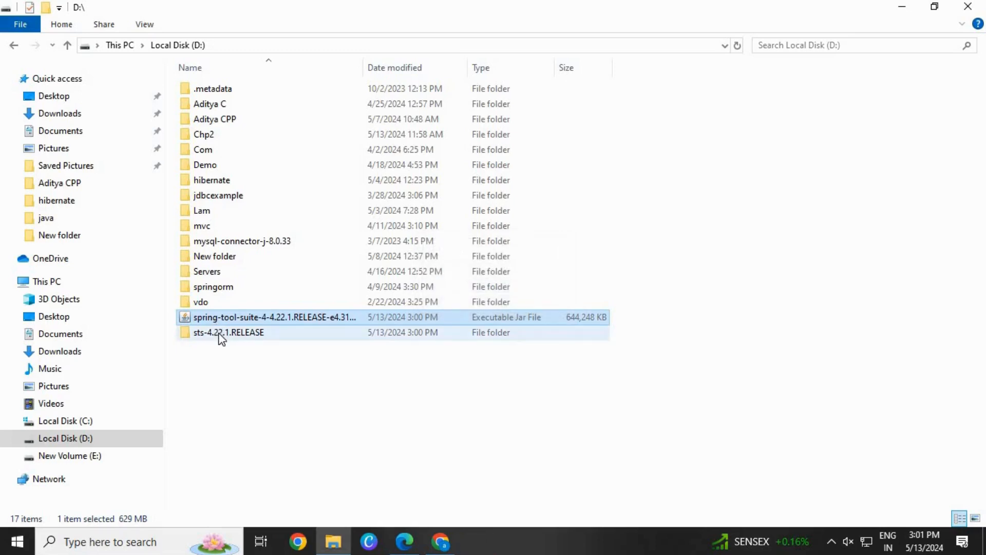
double_click(220, 332)
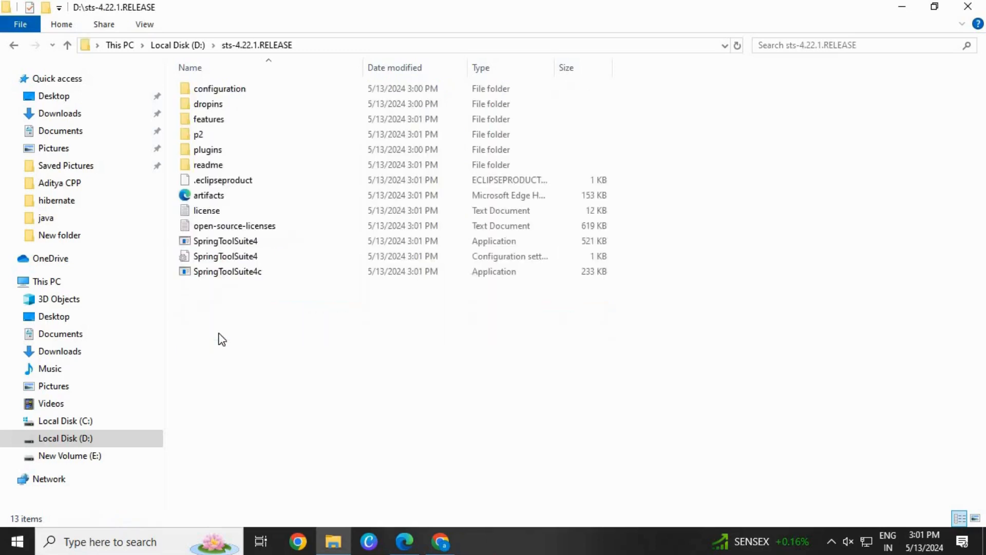
double_click(237, 241)
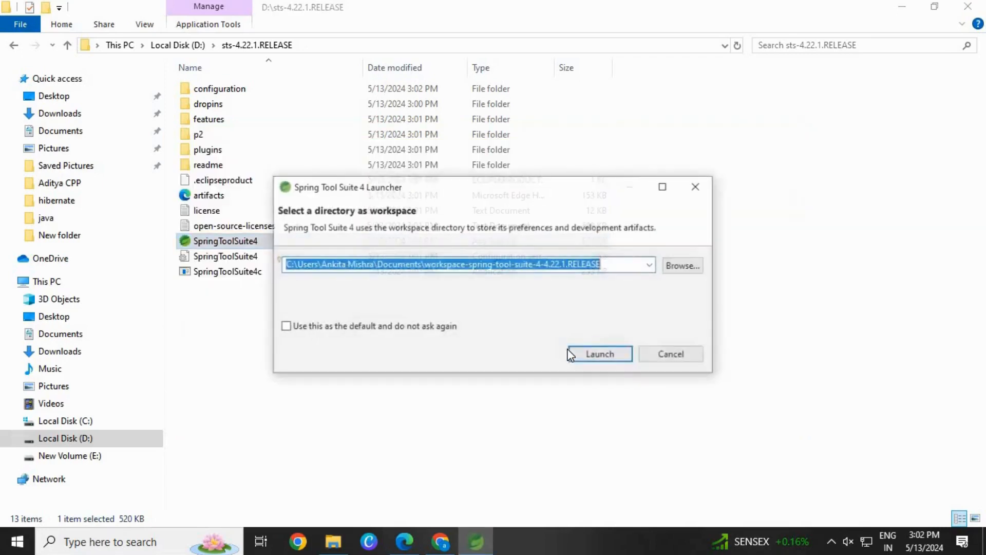
left_click(602, 360)
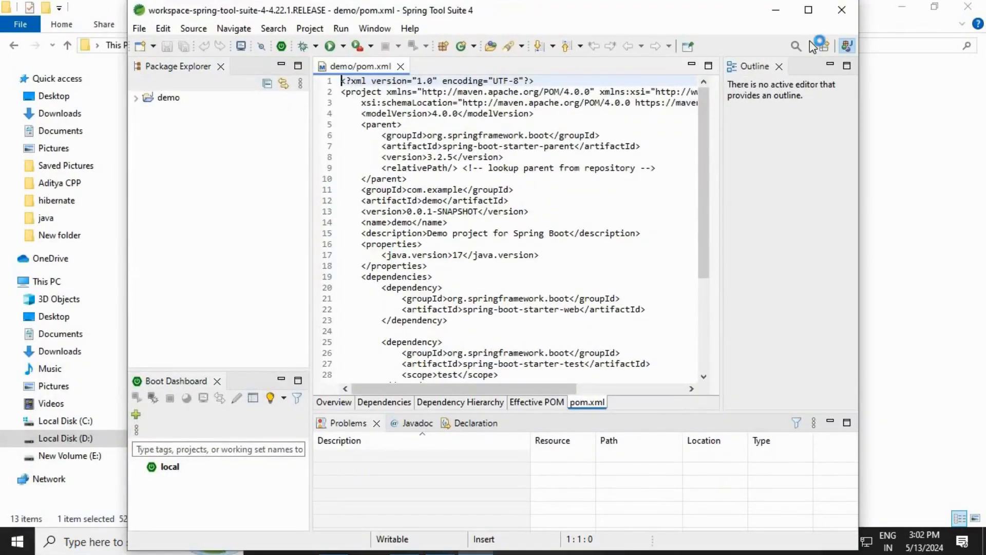
left_click(801, 15)
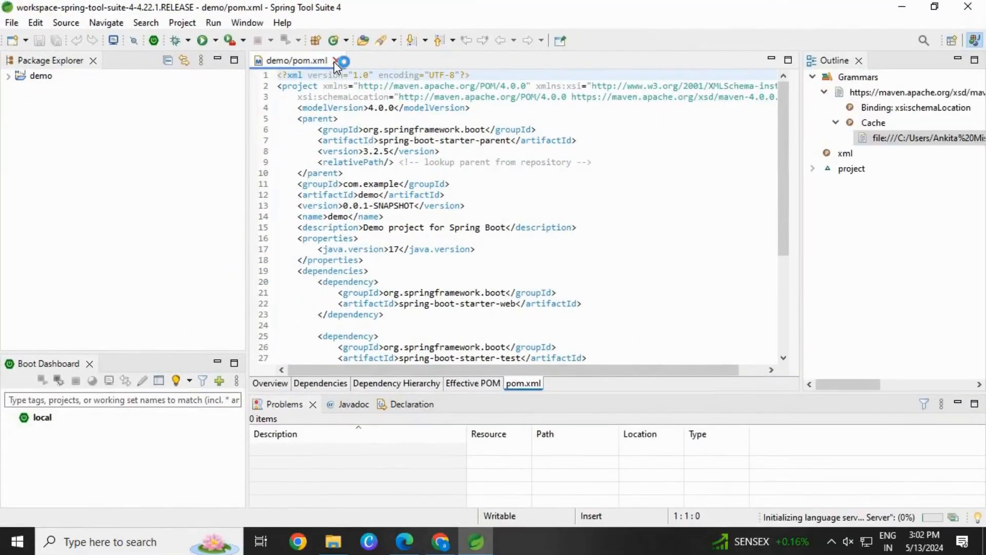
- Close the demo/pom.xml editor and minimize the view group containing Problems, Javadoc and Declaration
left_click(336, 61)
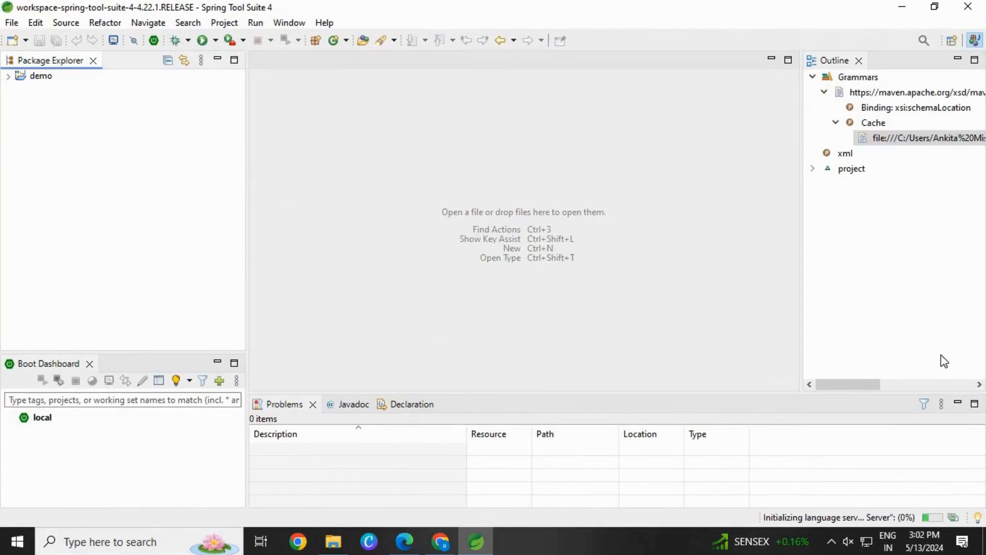
left_click(964, 414)
left_click(959, 406)
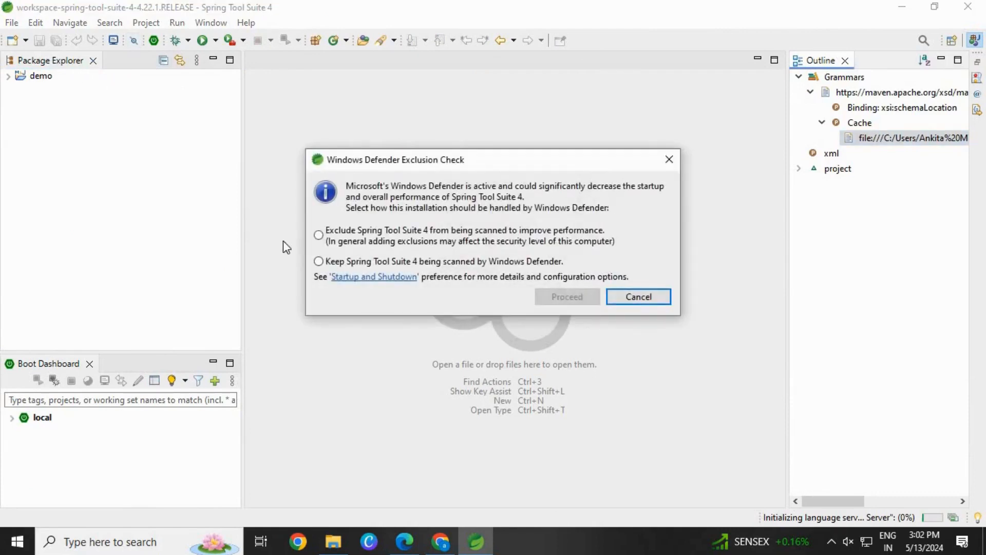
- Exclude Spring Tool Suite 4 from Windows Defender scanning and minimize the PowerShell window
left_click(319, 235)
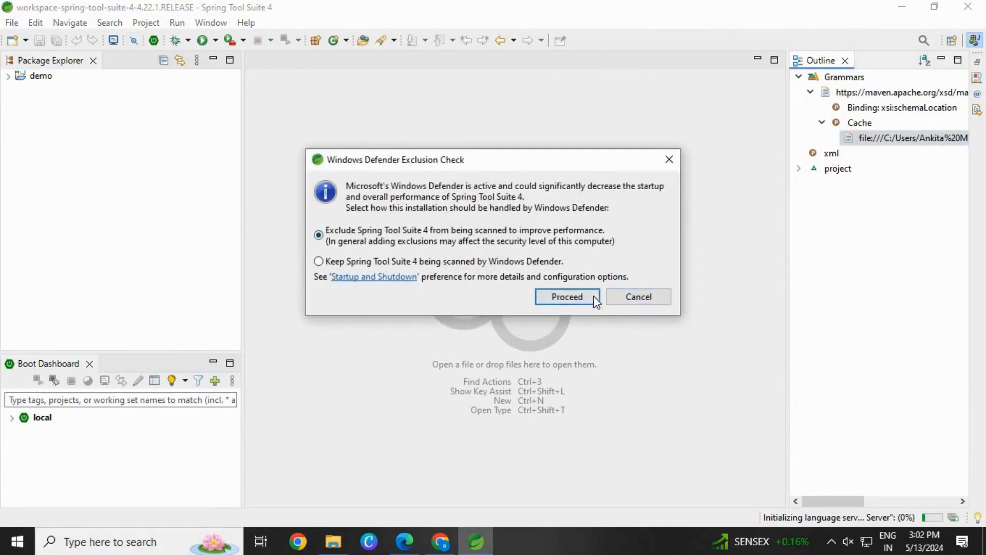
left_click(566, 297)
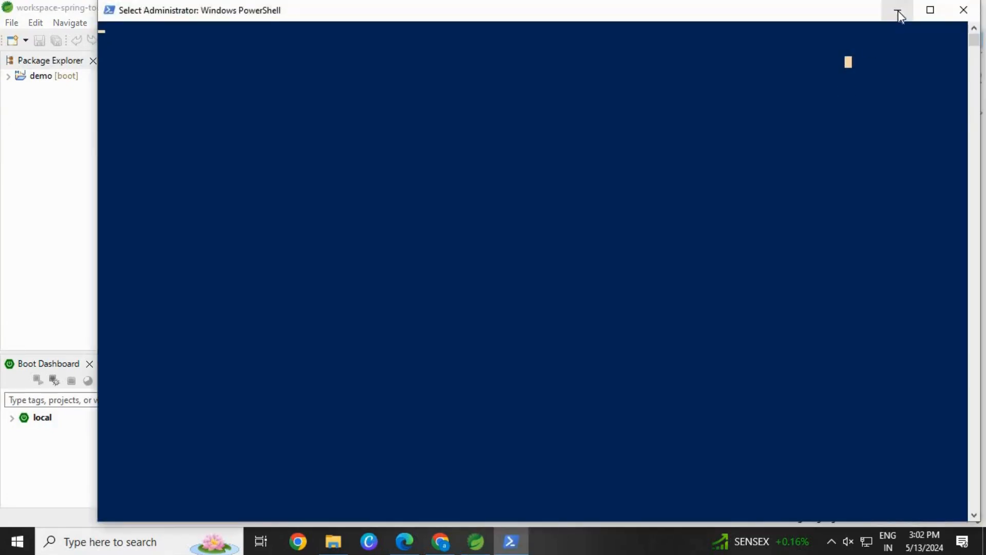
left_click(897, 11)
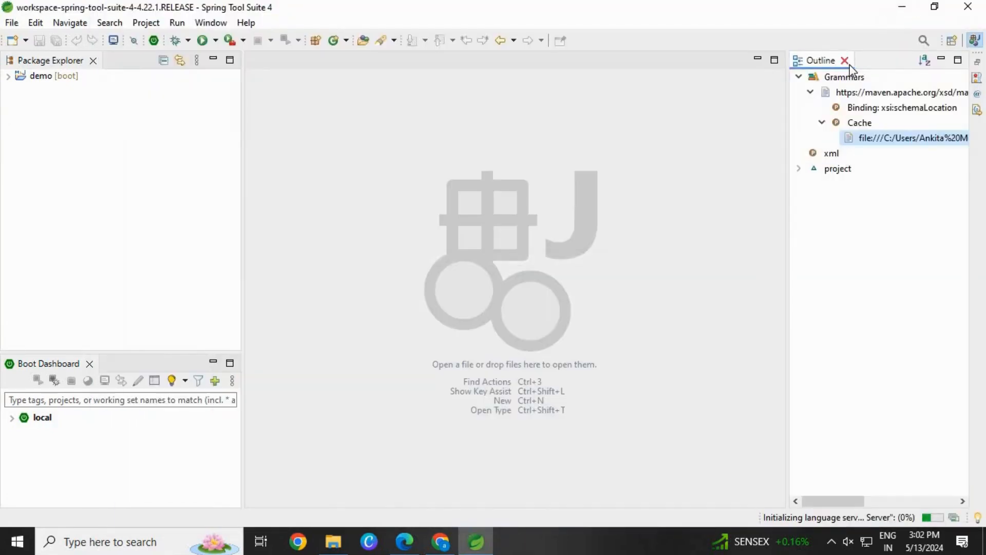
- Close the Outline view and restore the Spring Tool Suite window from its maximized size
left_click(844, 61)
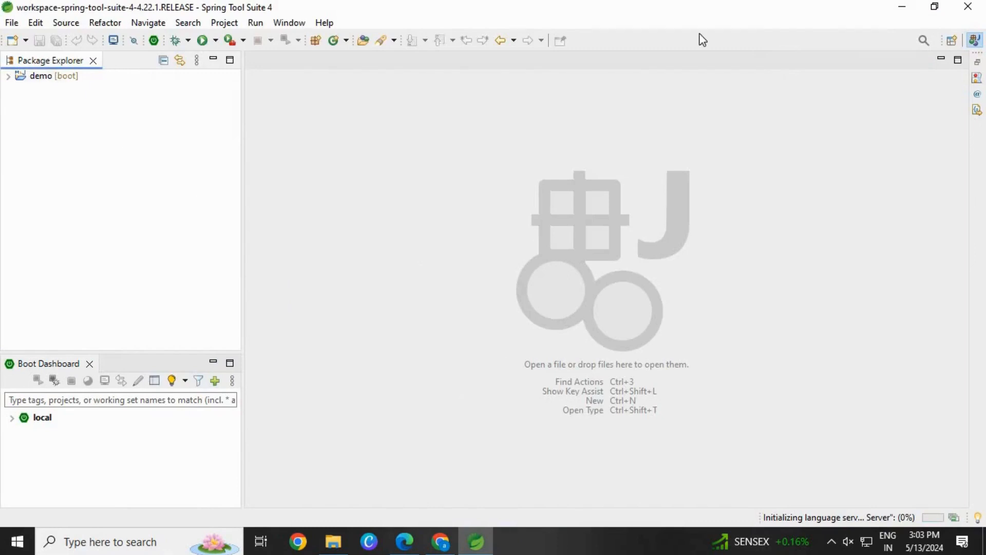
left_click(935, 9)
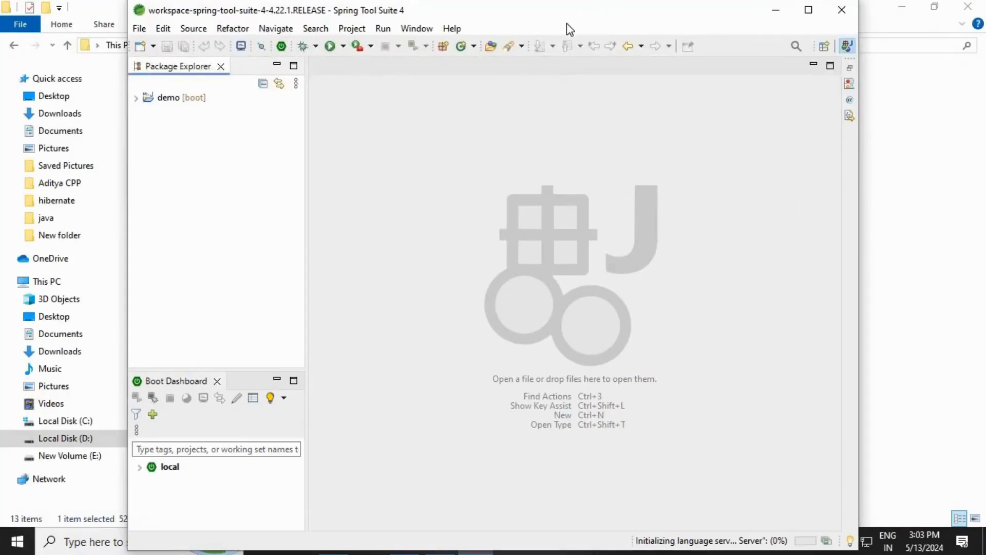
- Start a new Spring Starter Project and name it myfirstboot
left_click(140, 30)
mouse_move(346, 44)
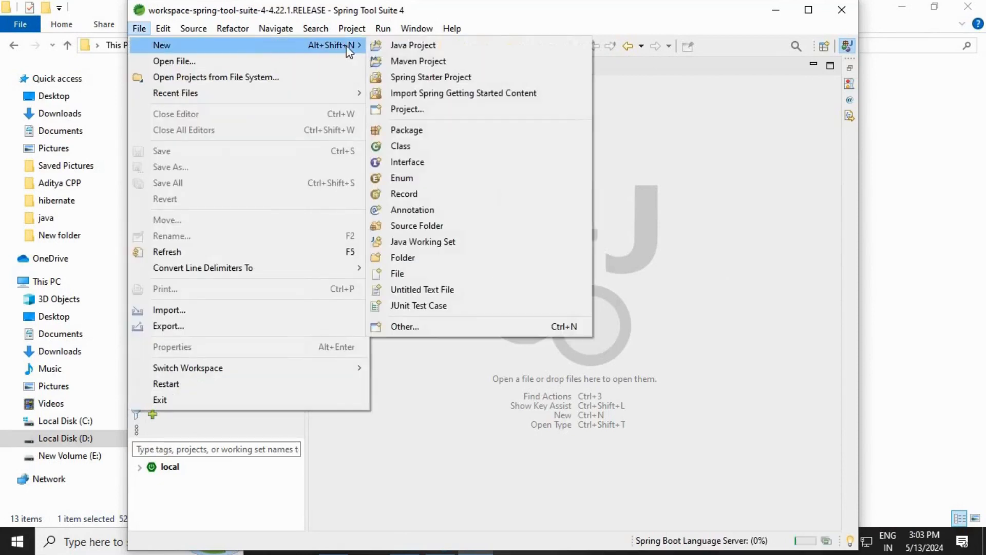
left_click(425, 79)
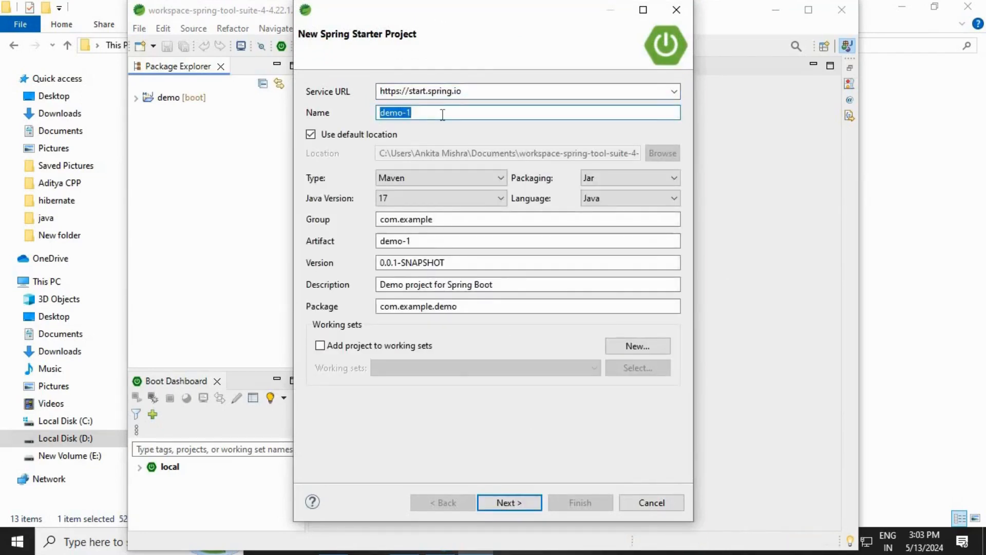
type("myfirst")
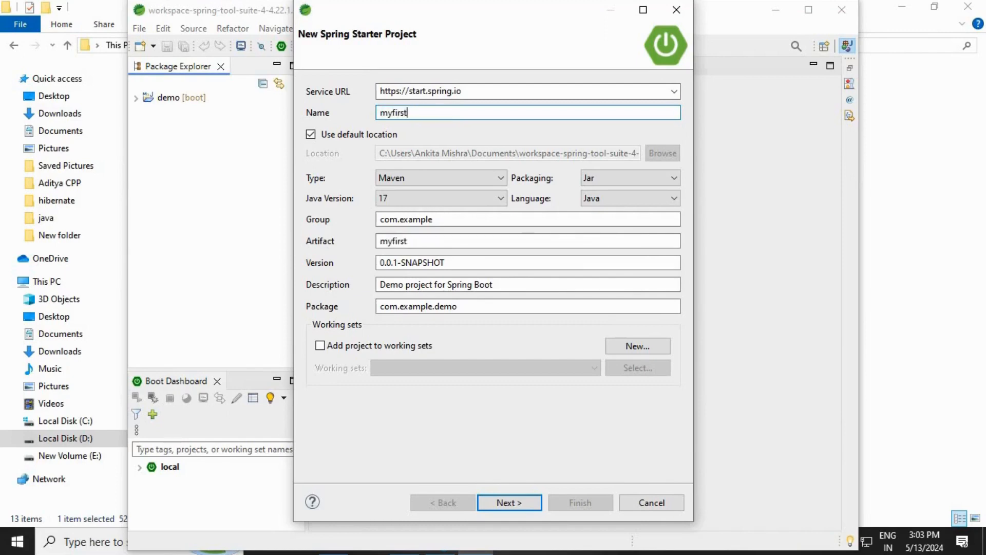
type("boot")
- Set the new project's group to org.pack and its description to "My first boot project"
left_click_drag(443, 218, 370, 219)
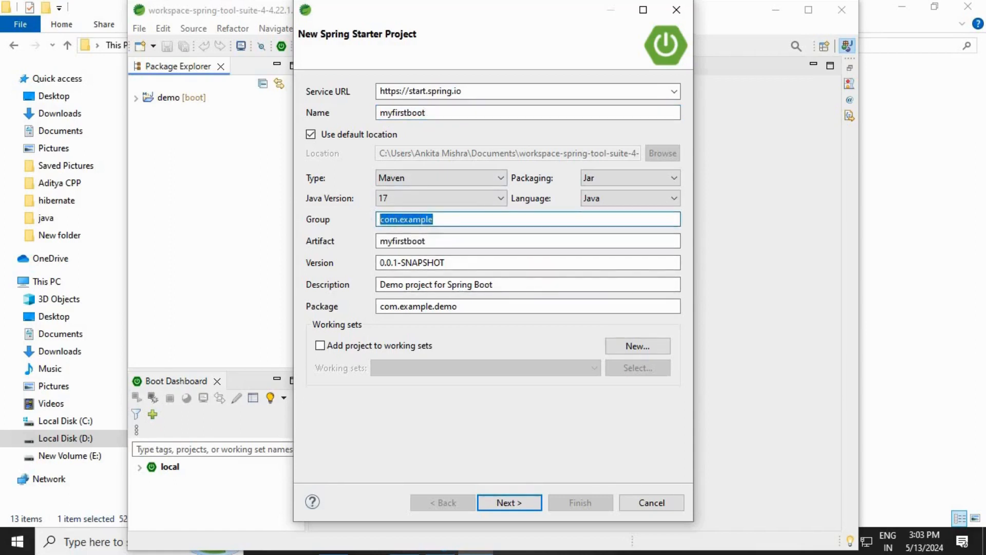
type("org")
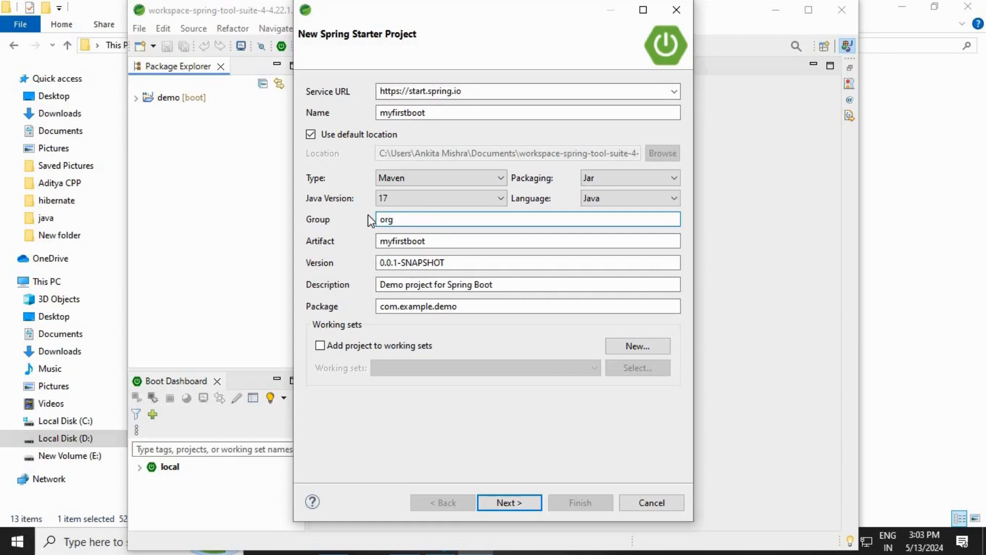
type(".pack")
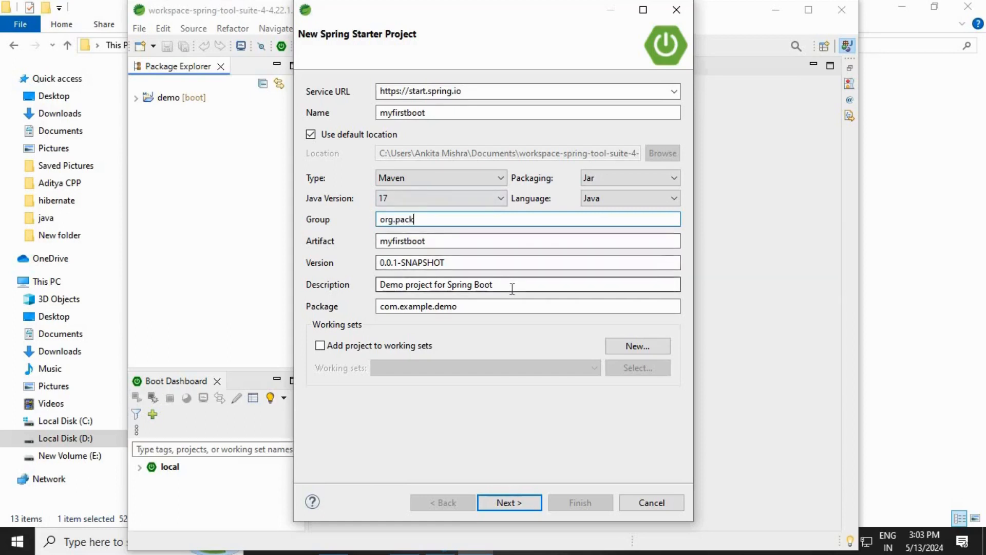
left_click_drag(495, 285, 376, 280)
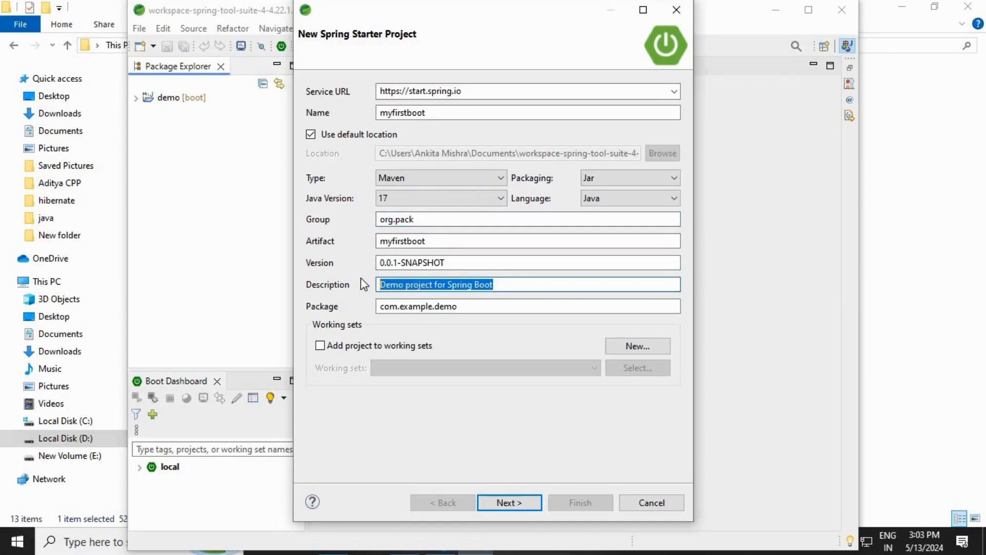
type("My first boot project")
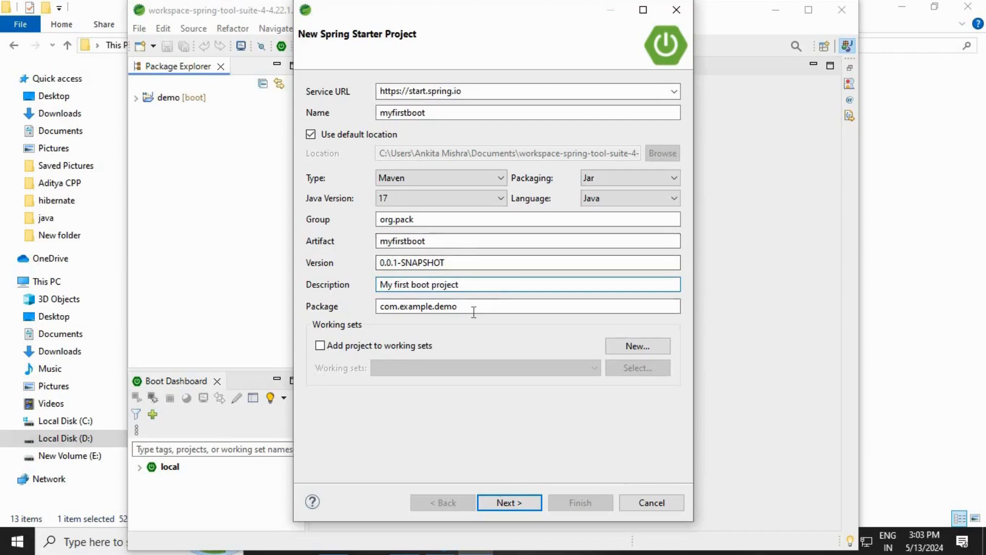
- Replace the project's package name with the group name org.pack
left_click_drag(432, 220, 362, 220)
key("ctrl+c")
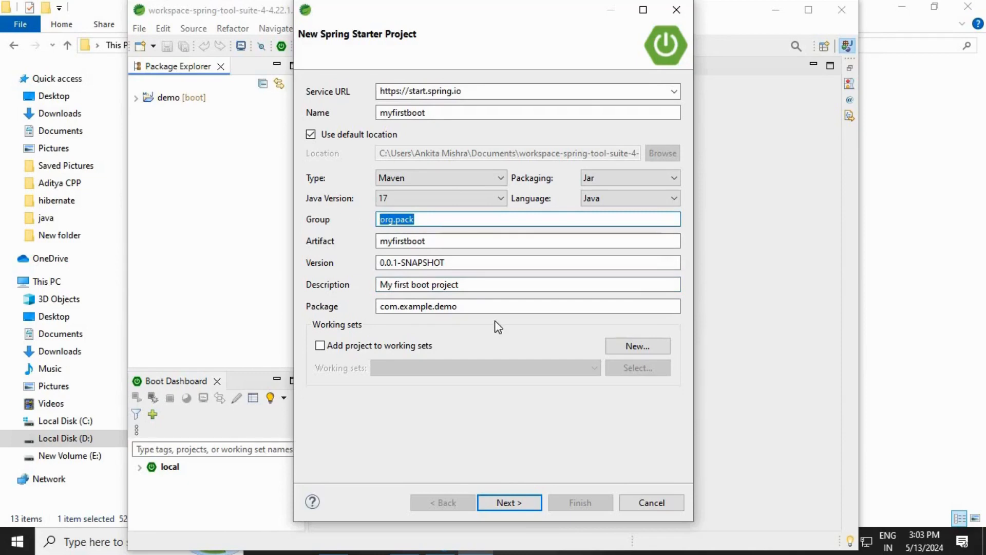
left_click_drag(485, 306, 354, 312)
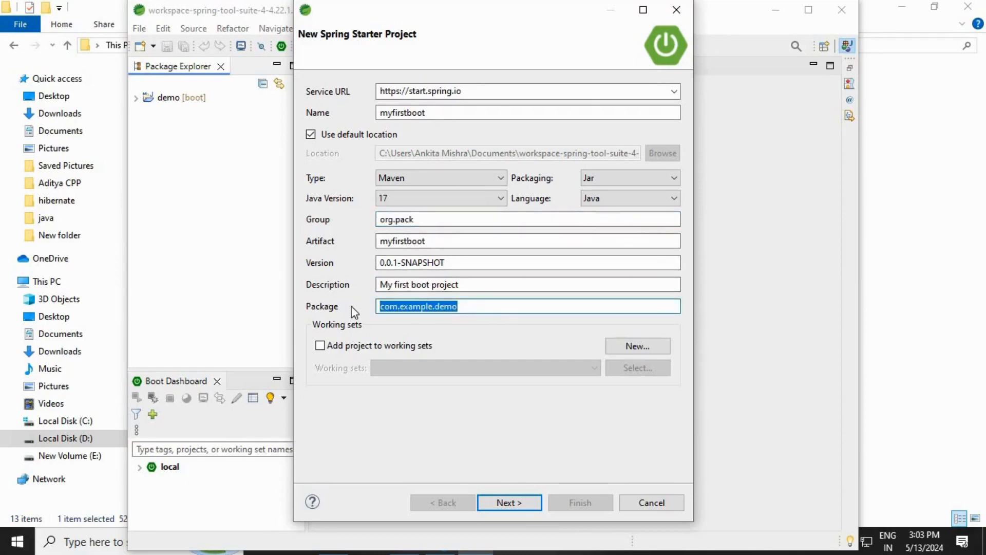
key("ctrl+v")
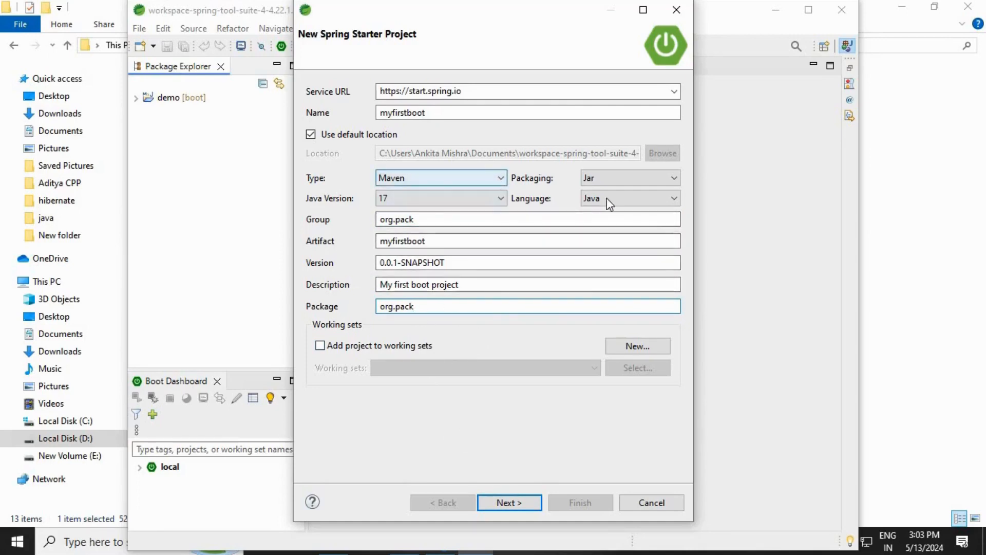
- Choose Maven as the project type and continue to the dependency selection
left_click(500, 177)
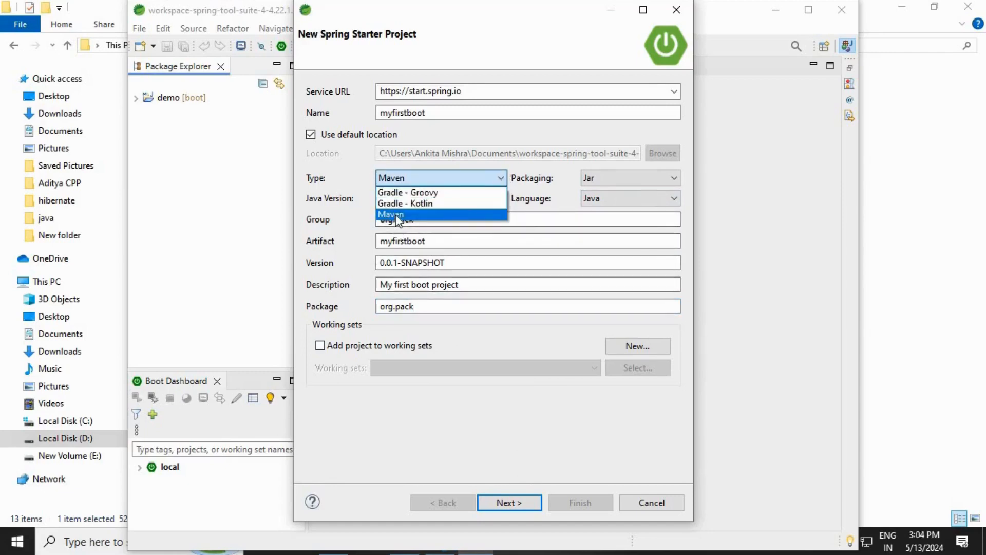
left_click(398, 218)
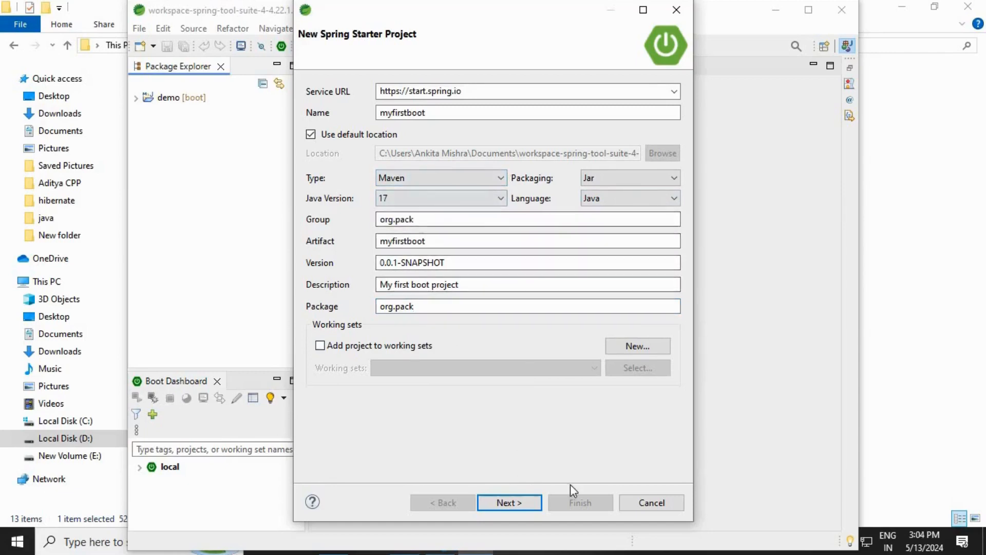
left_click(520, 510)
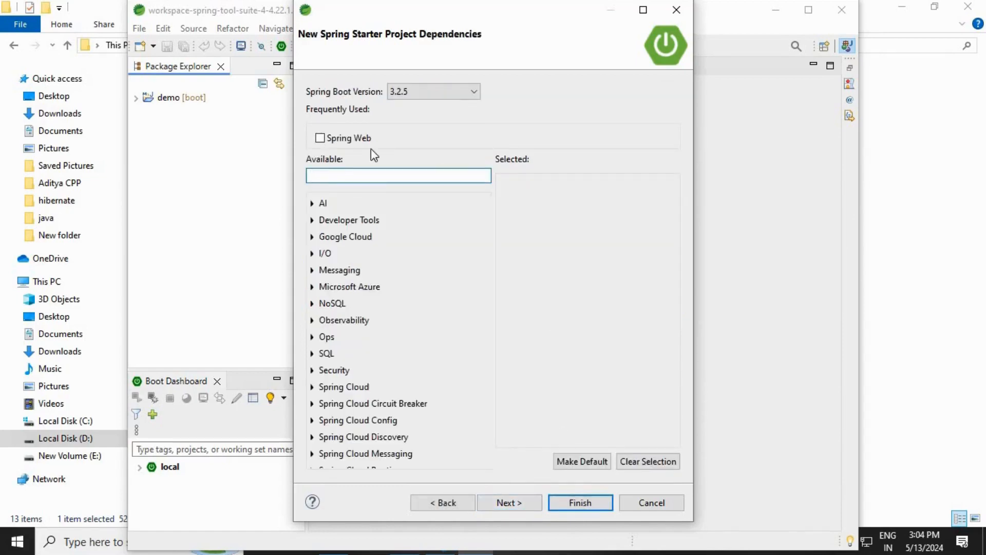
- Search the available dependencies for "web", add Spring Web with Spring Boot version 3.2.5, and finish creating the project
left_click(473, 88)
left_click(473, 88)
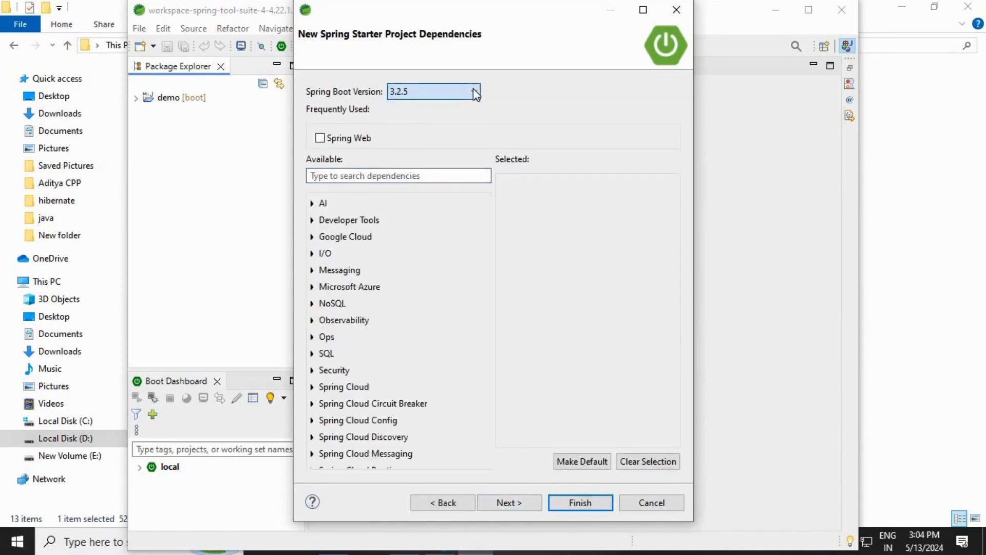
left_click(323, 176)
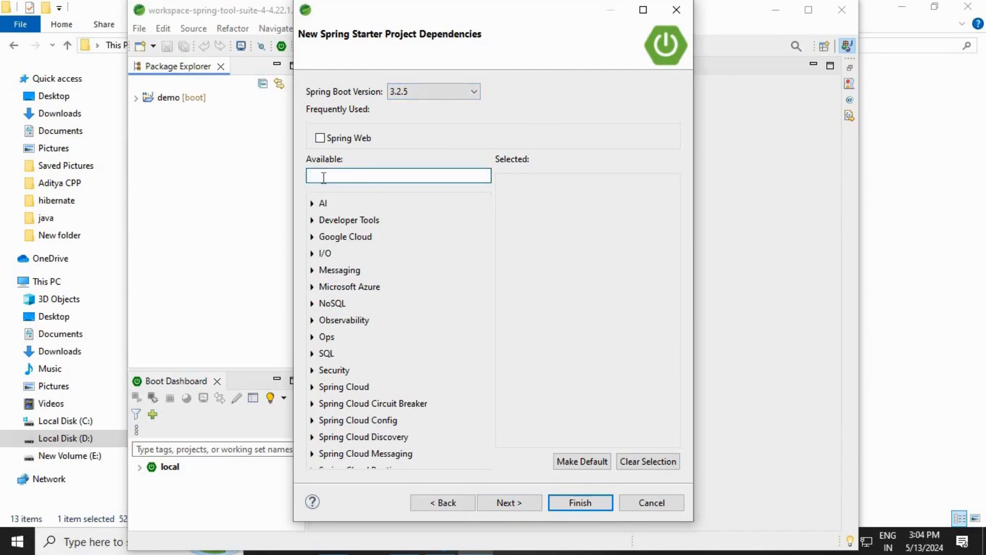
type("web")
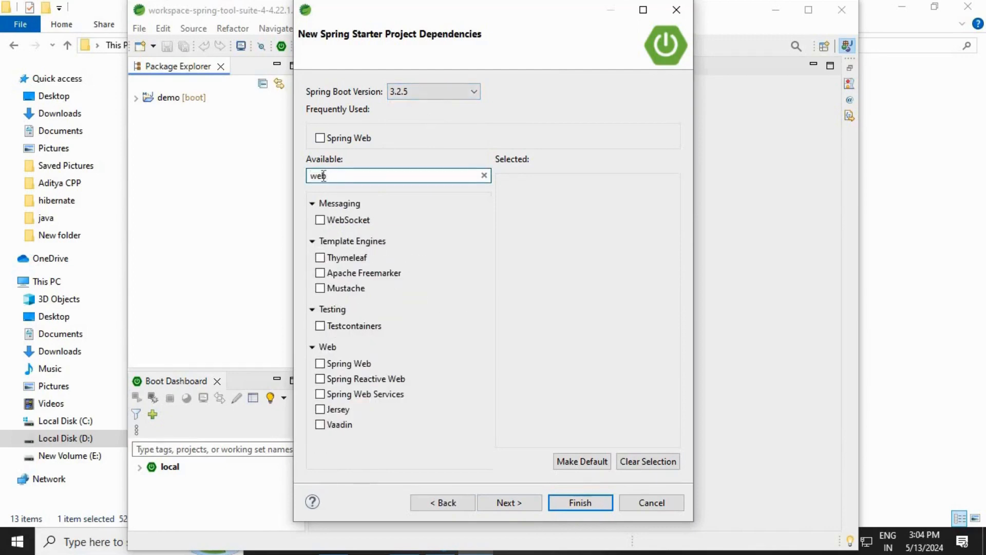
left_click(320, 363)
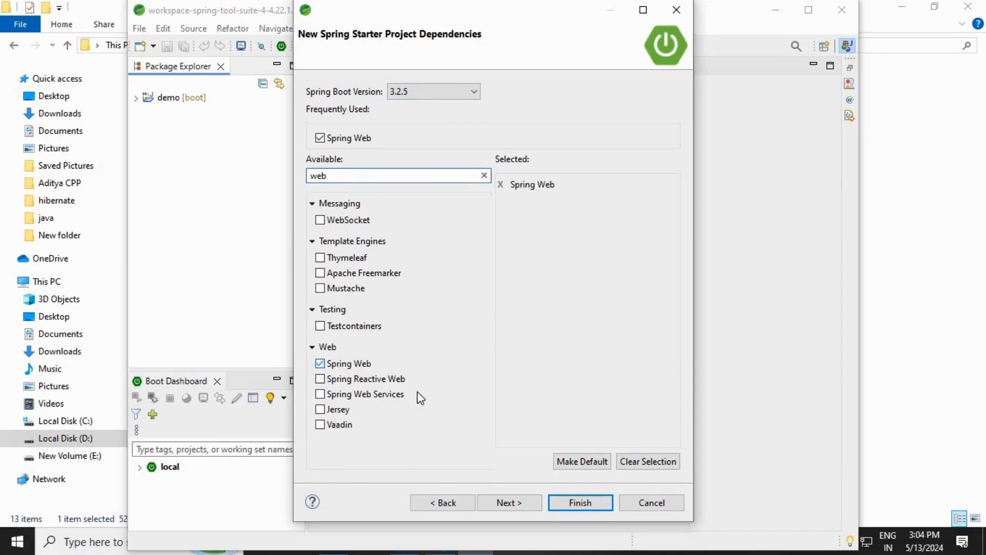
left_click(501, 499)
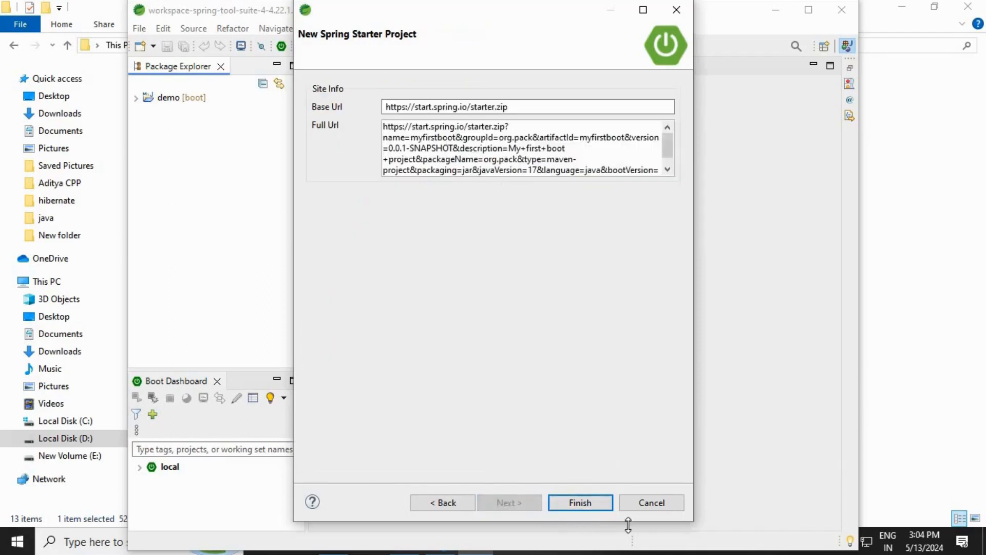
left_click(599, 504)
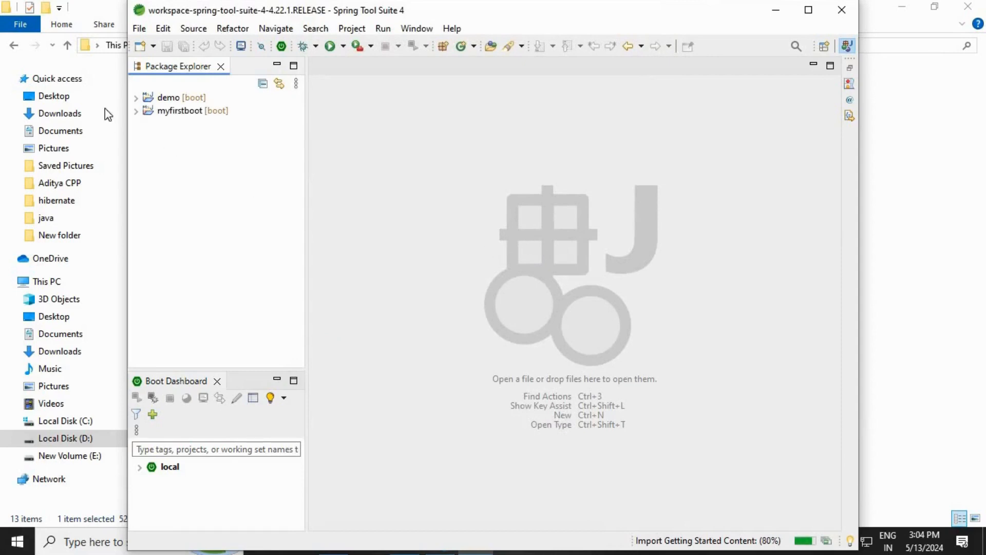
- Expand the myfirstboot project down to the contents of the org.pack package in src/main/java
left_click(137, 111)
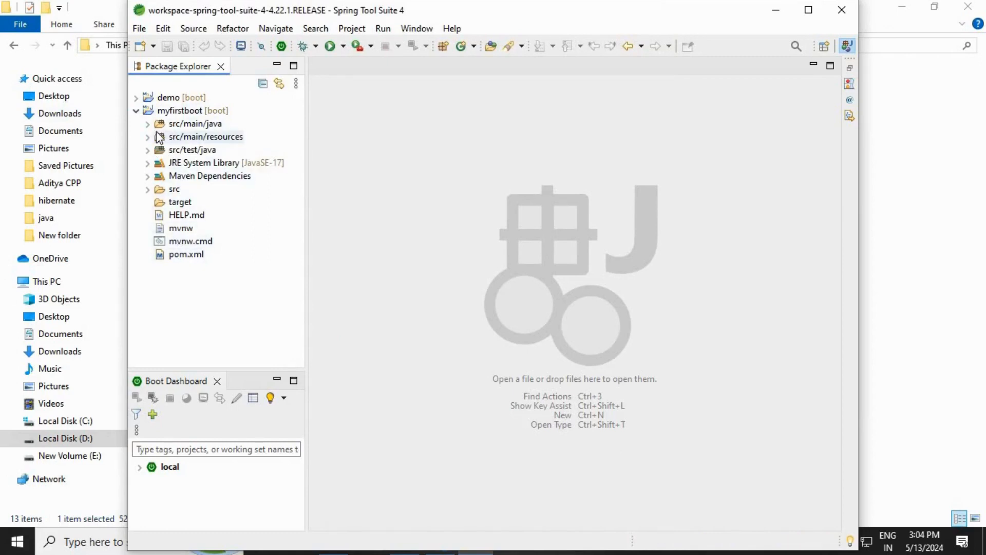
left_click(153, 126)
left_click(148, 124)
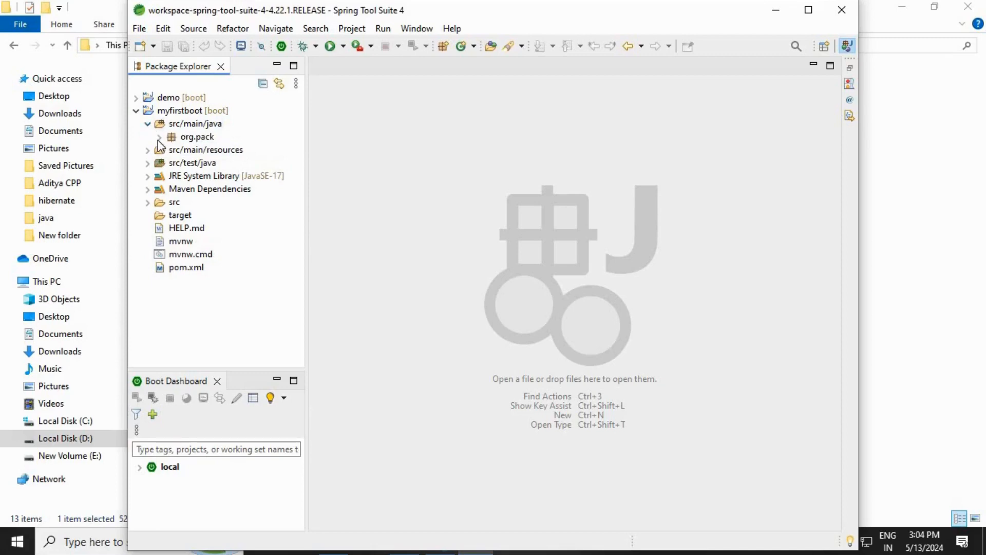
left_click(159, 137)
- Open the project's pom.xml, examine the spring-boot-starter-web dependency, and maximize the program window
left_click(175, 280)
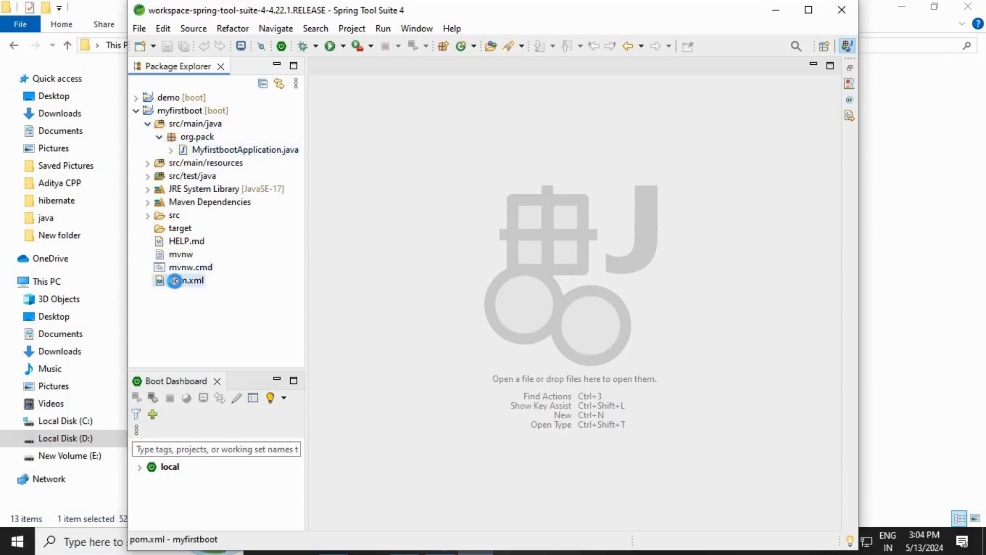
left_click_drag(175, 280, 343, 268)
scroll(651, 341, "down", 1)
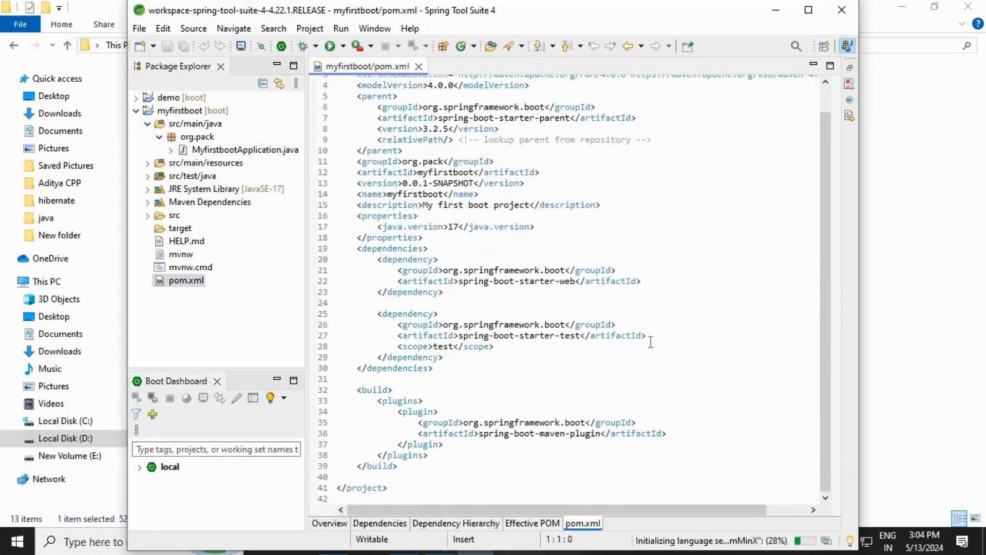
left_click_drag(453, 276, 578, 289)
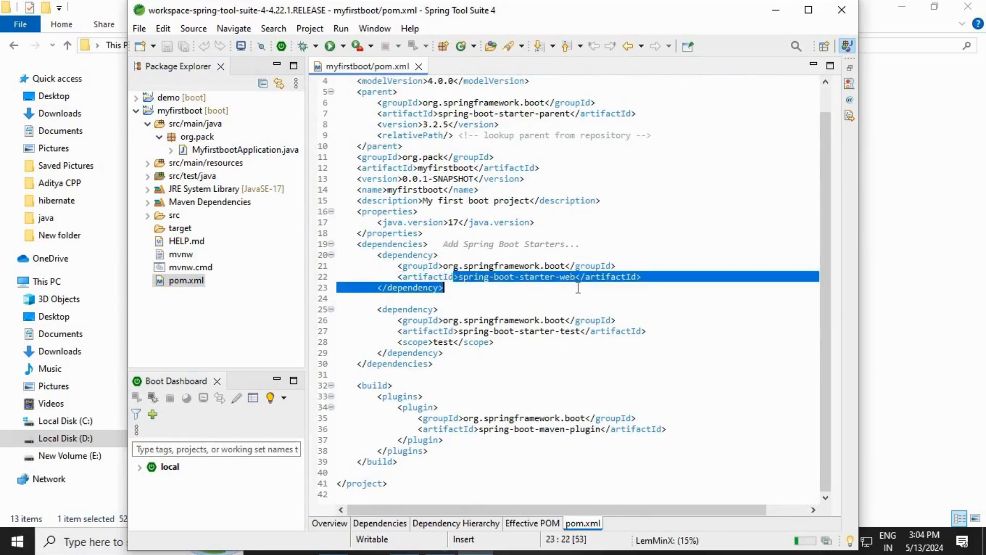
left_click(808, 10)
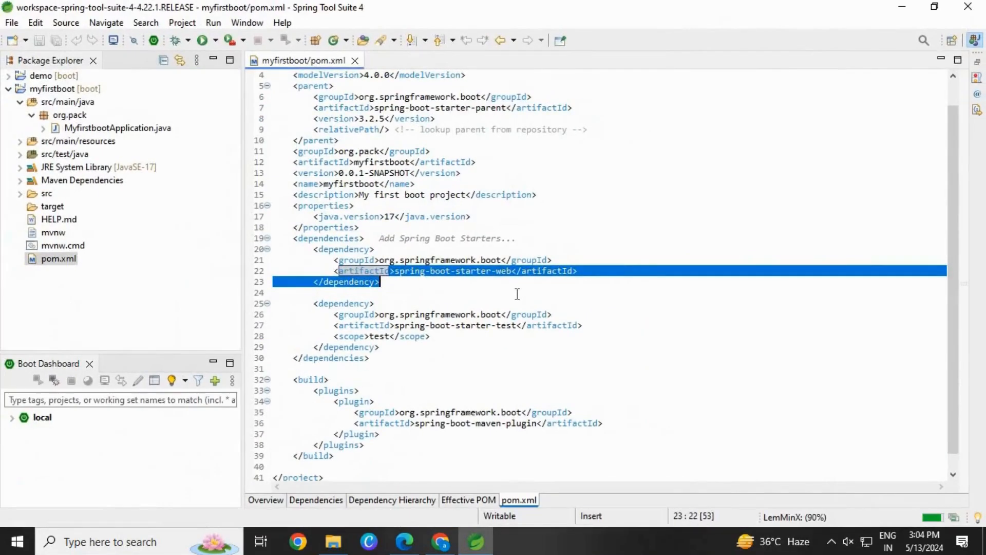
left_click(517, 294)
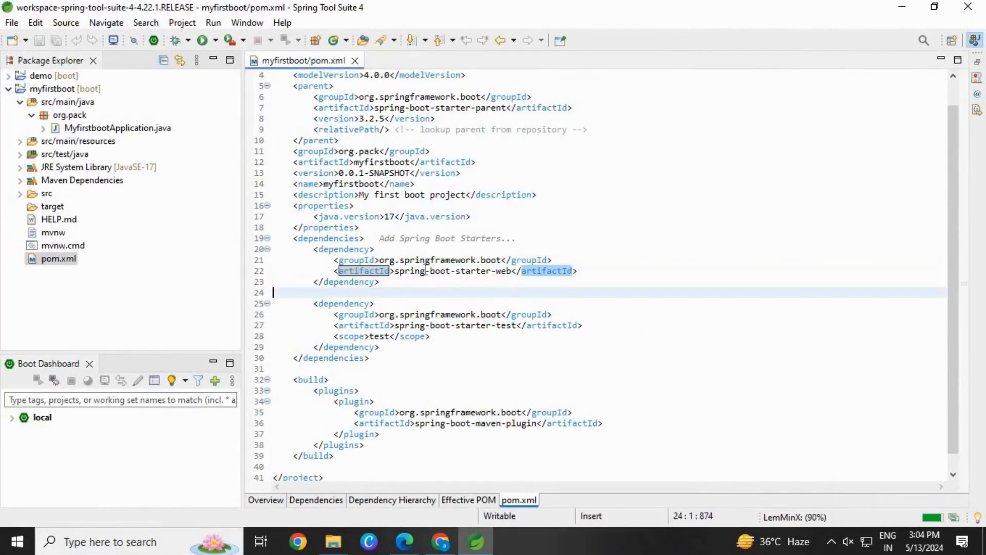
- Run the myfirstboot project as a Spring Boot App and allow OpenJDK Platform binary and springtoolsuite4 through the Windows firewall
left_click(76, 89)
right_click(76, 88)
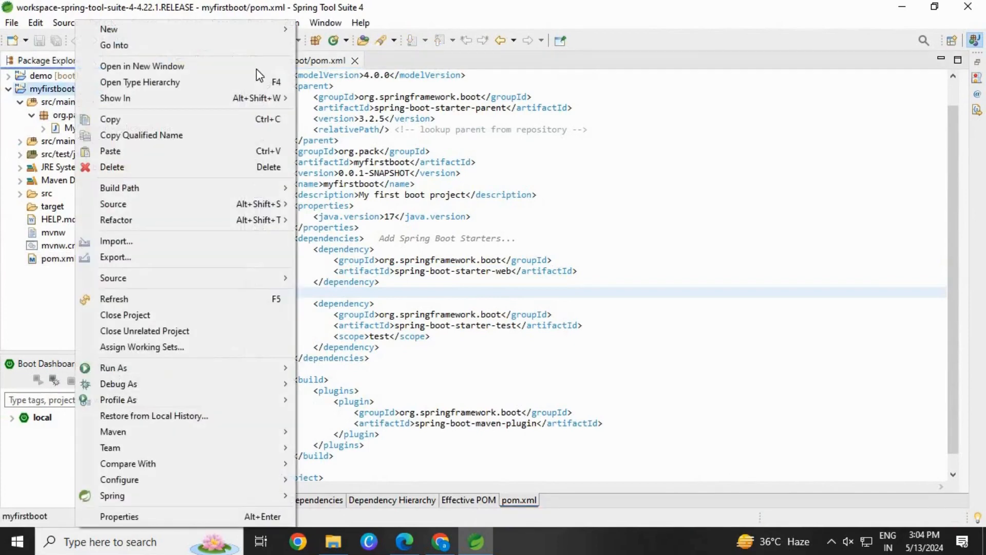
mouse_move(254, 366)
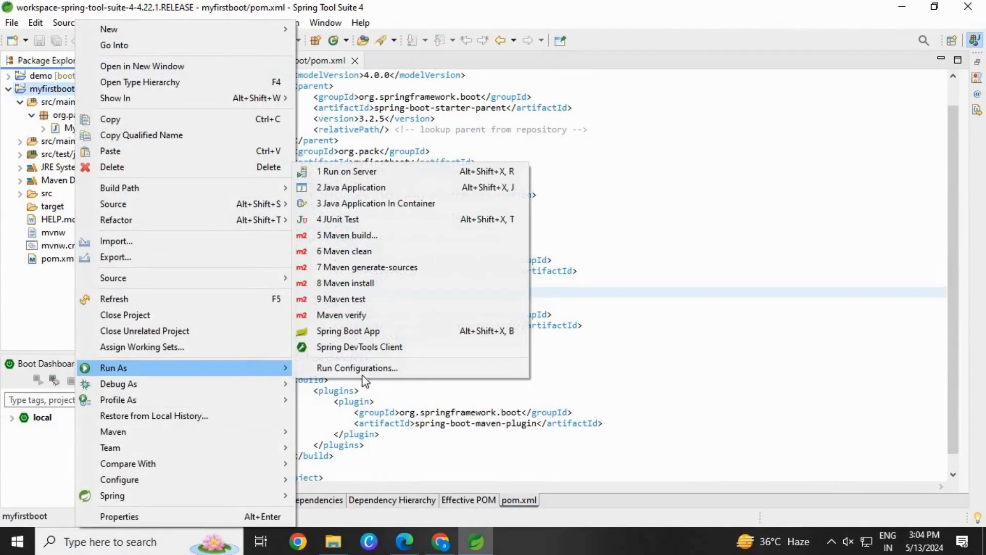
left_click(373, 330)
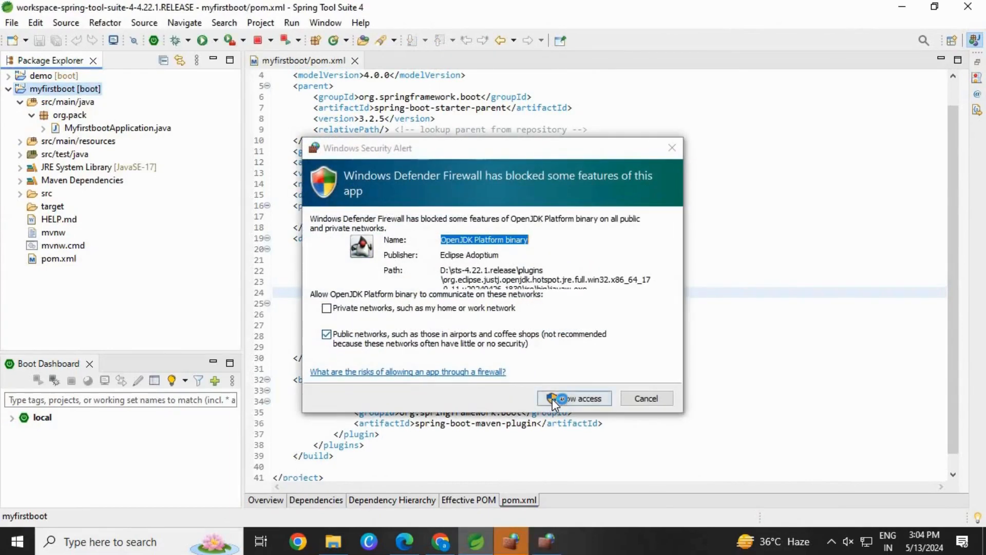
left_click(590, 400)
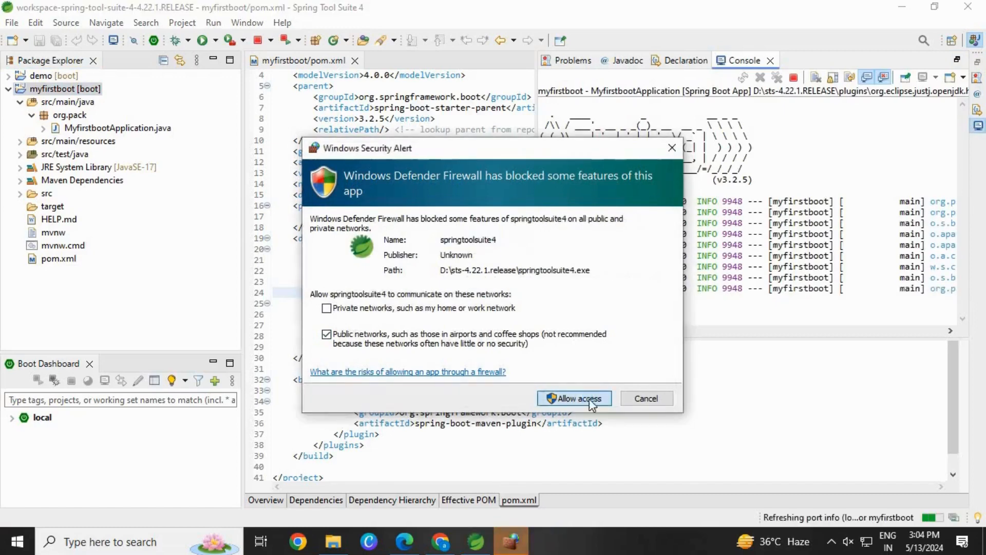
left_click(589, 399)
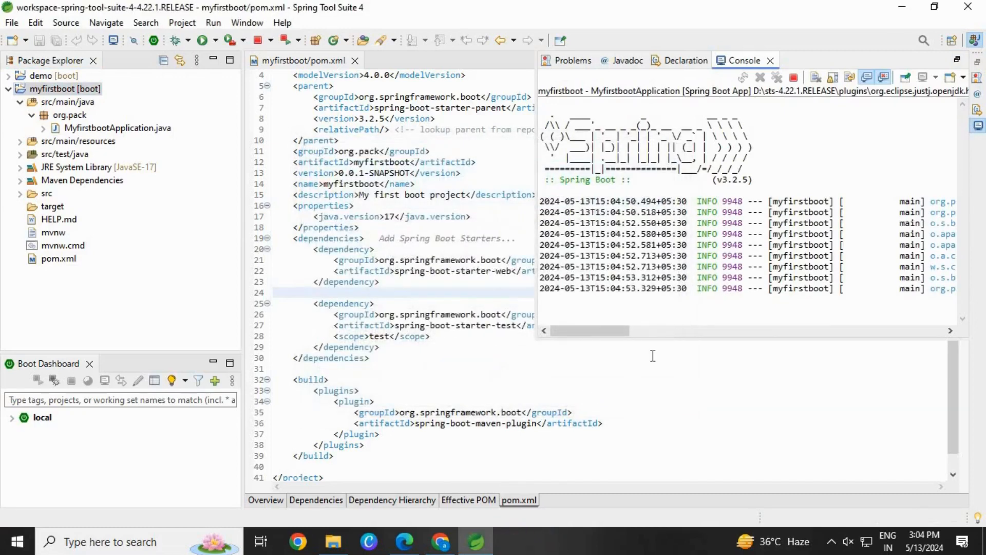
- Enlarge the Console, examine the Tomcat port and application startup lines in the log, and stop the running application
double_click(741, 62)
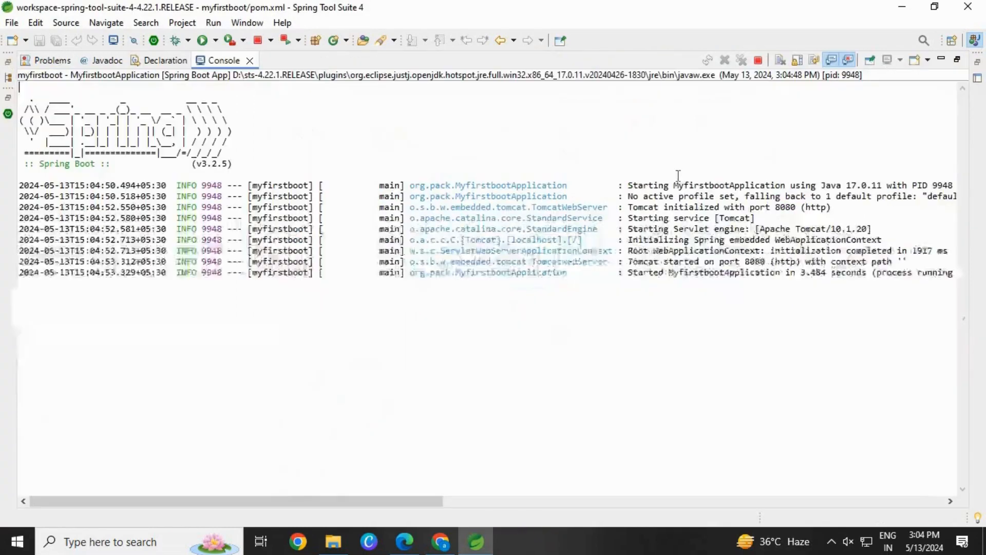
left_click_drag(628, 276, 821, 289)
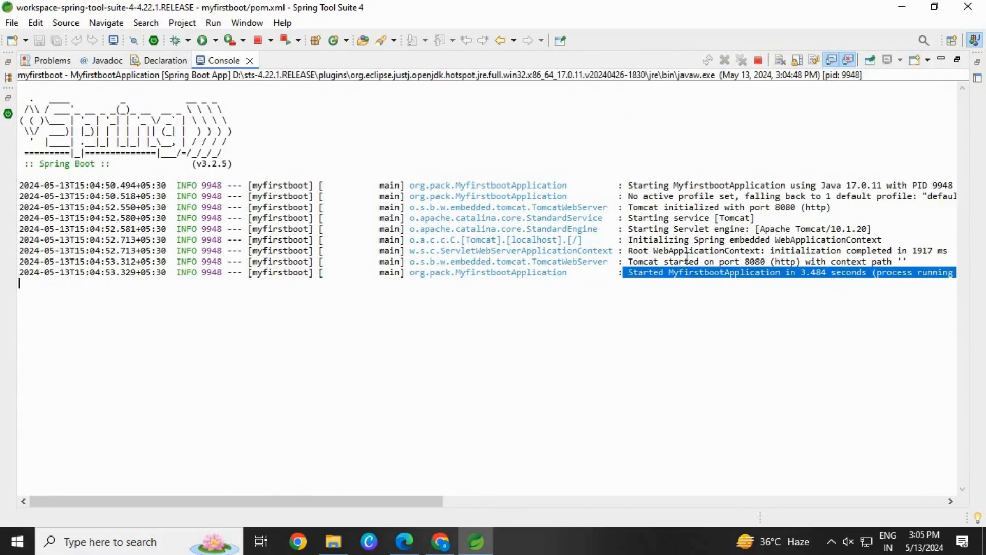
left_click_drag(685, 262, 774, 263)
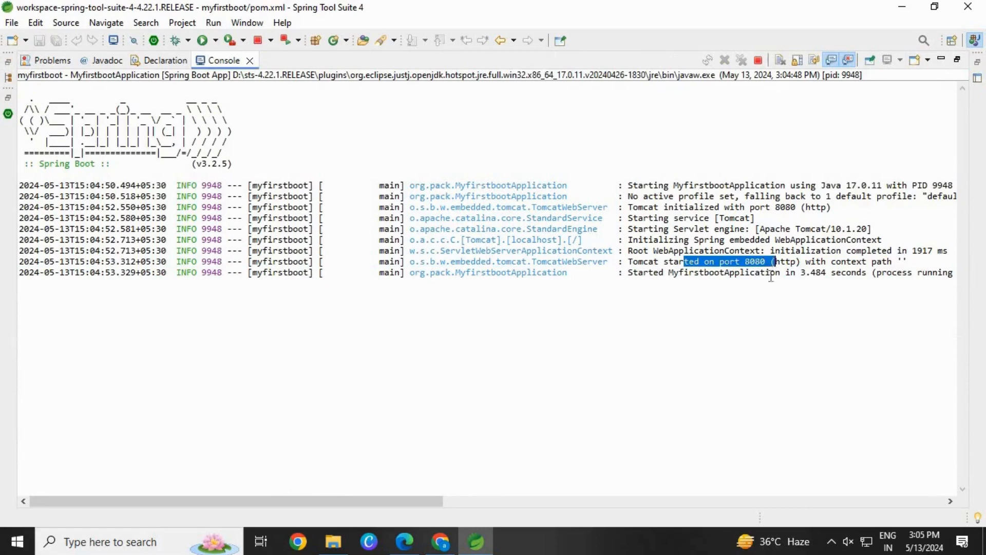
left_click(621, 283)
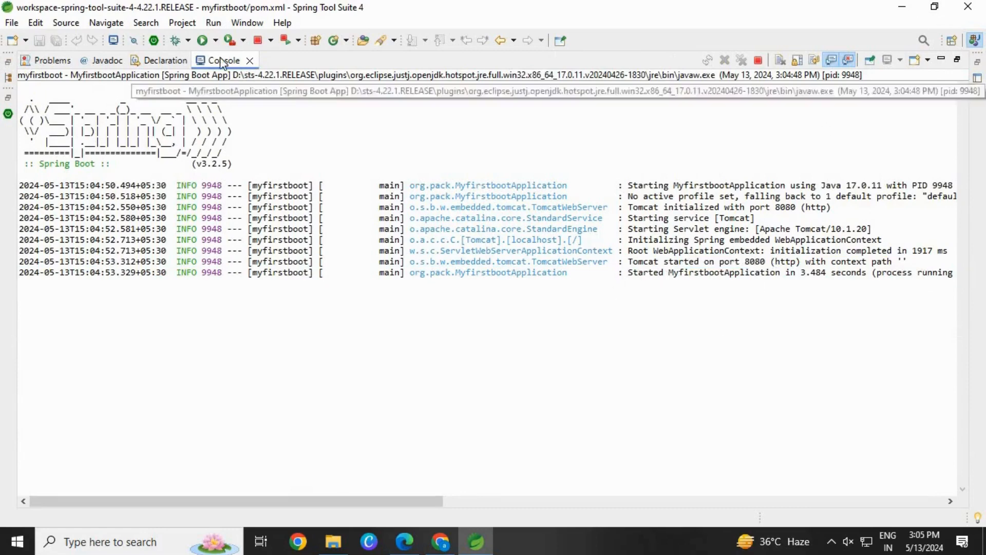
left_click(260, 41)
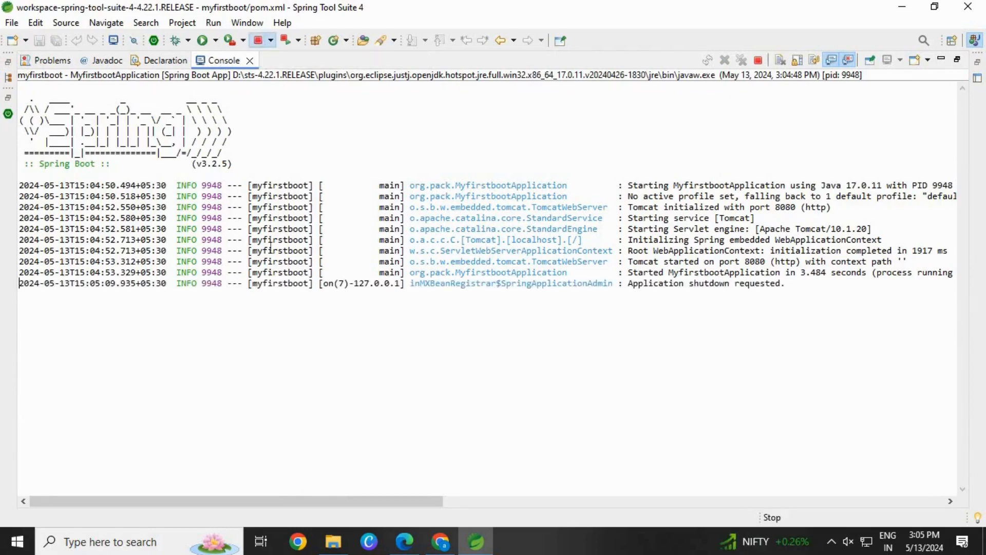